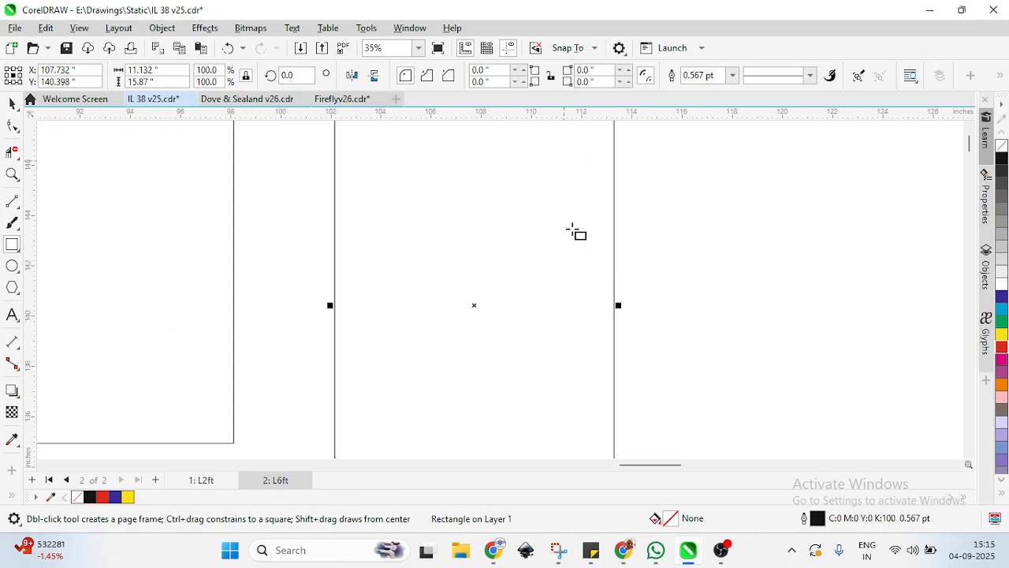
Set the top-right chamfer of the left rectangle to 5 inches.
scroll(561, 163, "up", 4)
scroll(383, 198, "down", 2)
scroll(368, 263, "down", 3)
scroll(102, 223, "up", 4)
key("space")
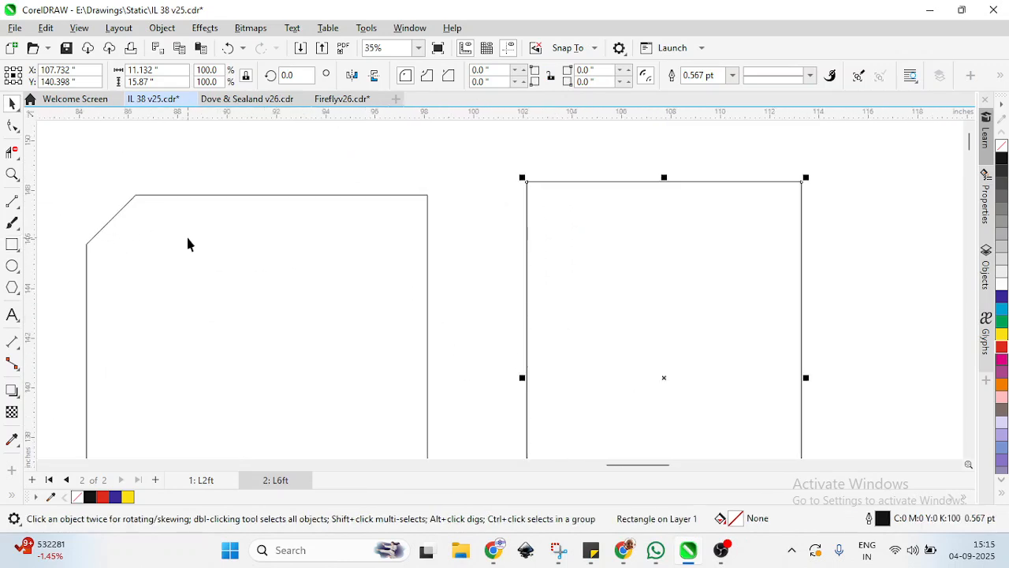
left_click(189, 240)
left_click(594, 71)
type("5")
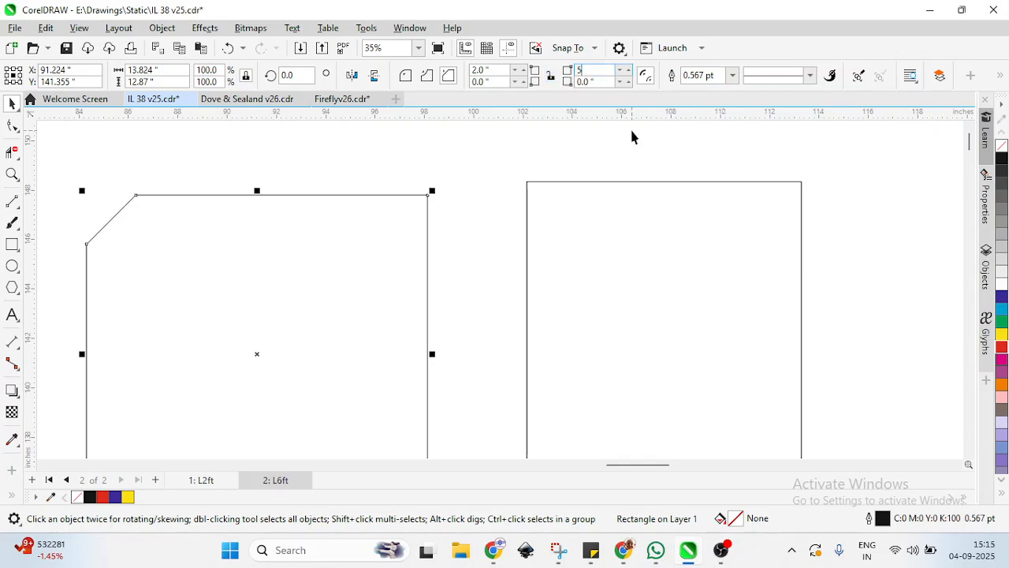
key("Return")
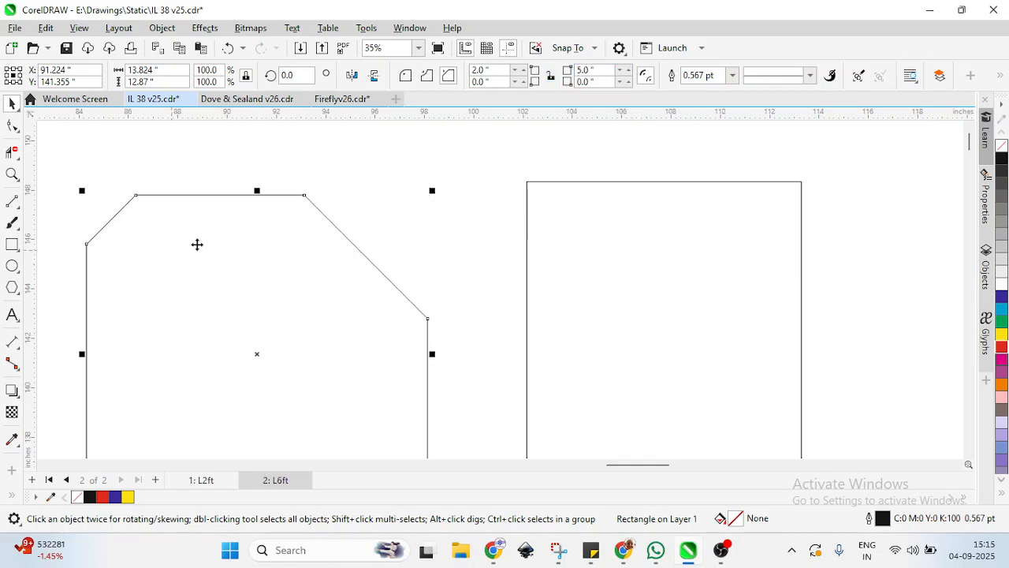
Set the top-left chamfer of the left rectangle to 5 inches and deselect the shape.
left_click_drag(502, 69, 427, 72)
type("5")
key("Return")
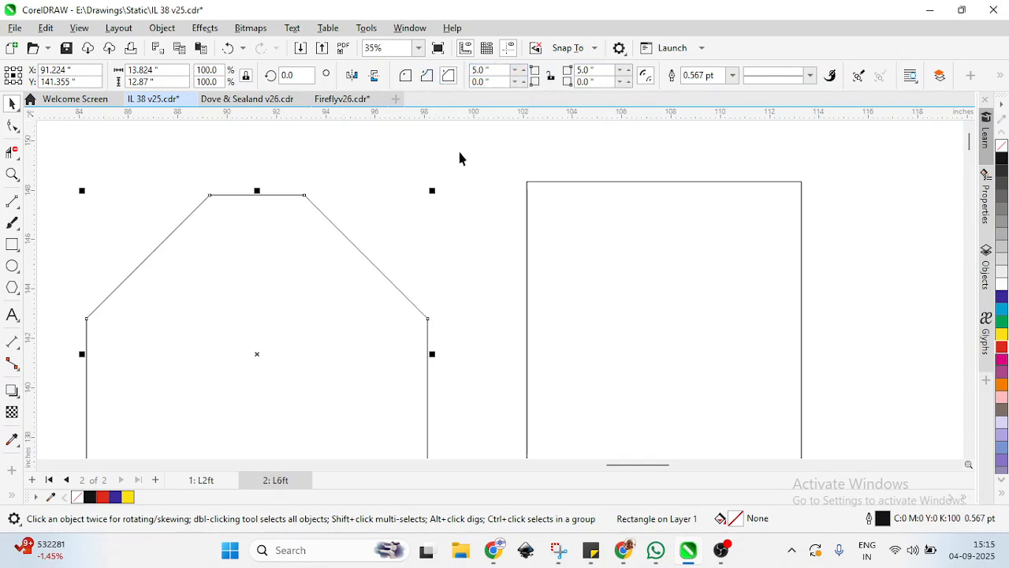
scroll(449, 197, "down", 1)
scroll(263, 286, "up", 1)
left_click(150, 237)
left_click(282, 236)
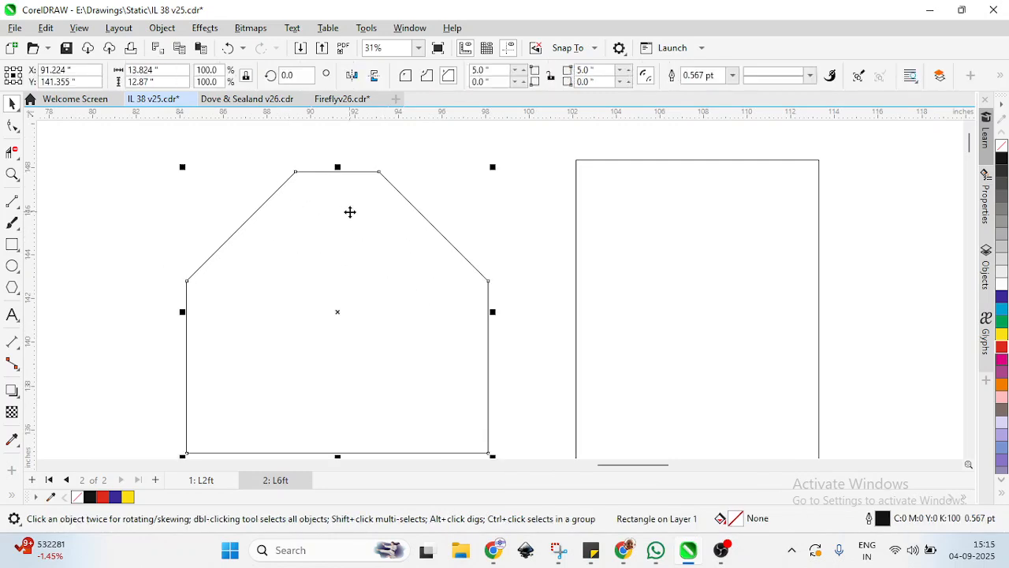
scroll(350, 211, "up", 1)
left_click(155, 232)
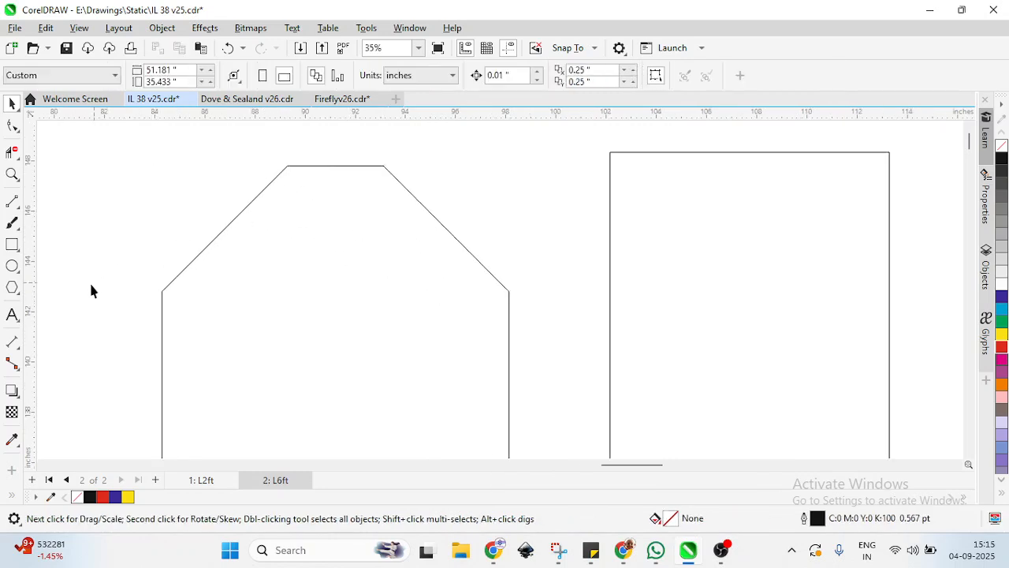
left_click(11, 244)
left_click_drag(162, 292, 287, 166)
left_click_drag(290, 228, 522, 286)
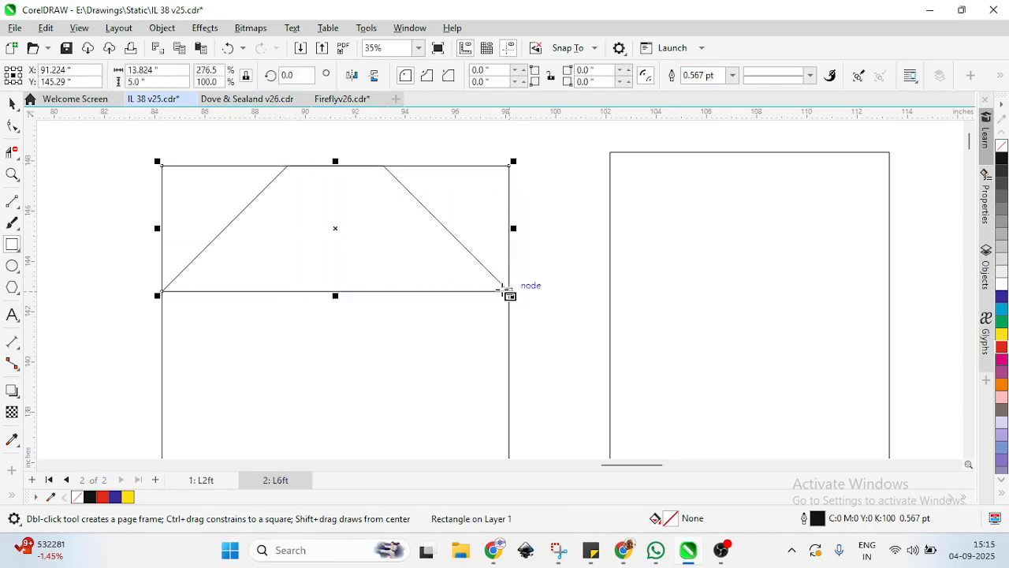
key("Delete")
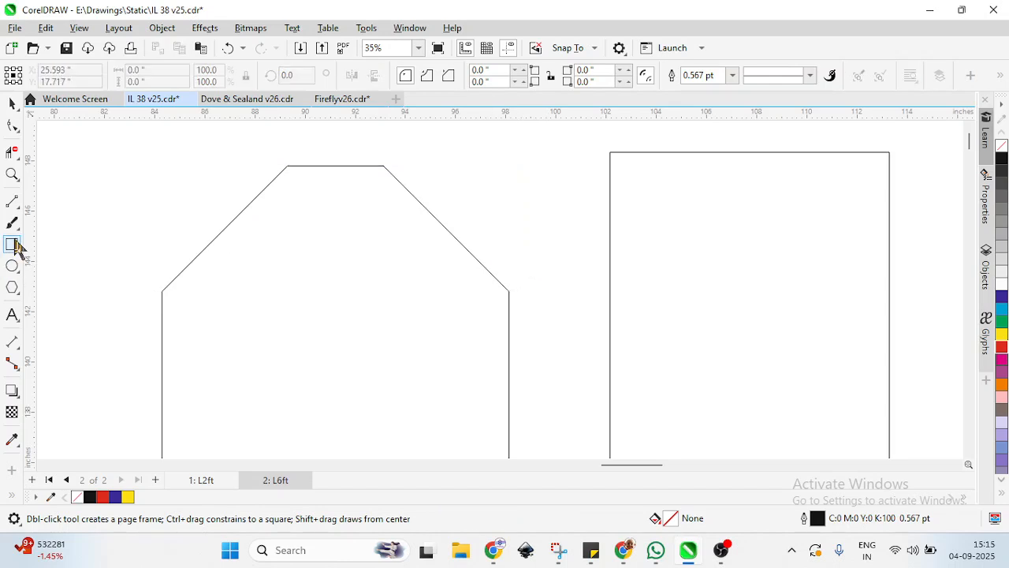
Draw a horizontal line across the left shape, joining the lower ends of its two chamfers.
left_click(13, 205)
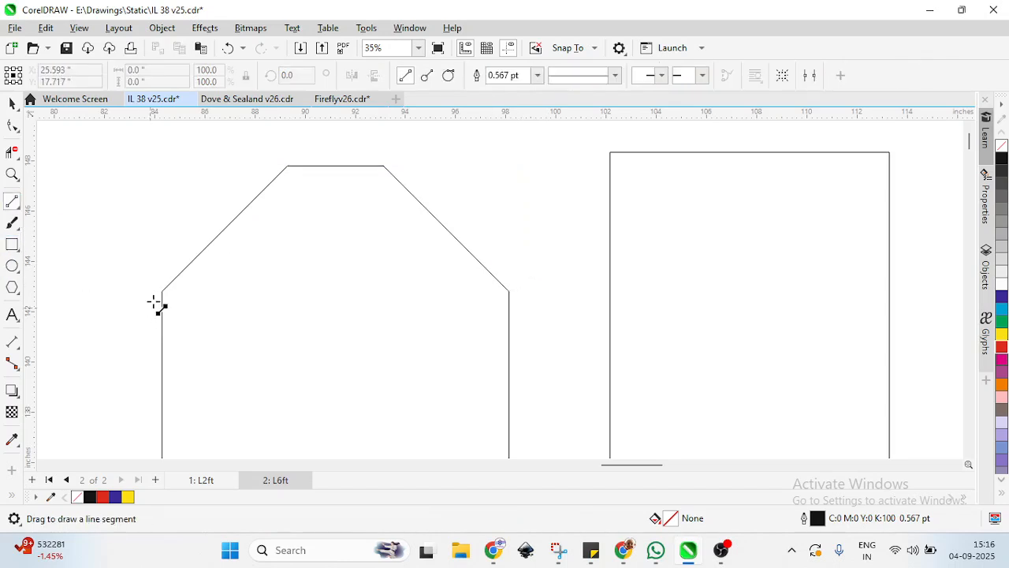
left_click_drag(164, 291, 509, 292)
scroll(328, 290, "down", 2)
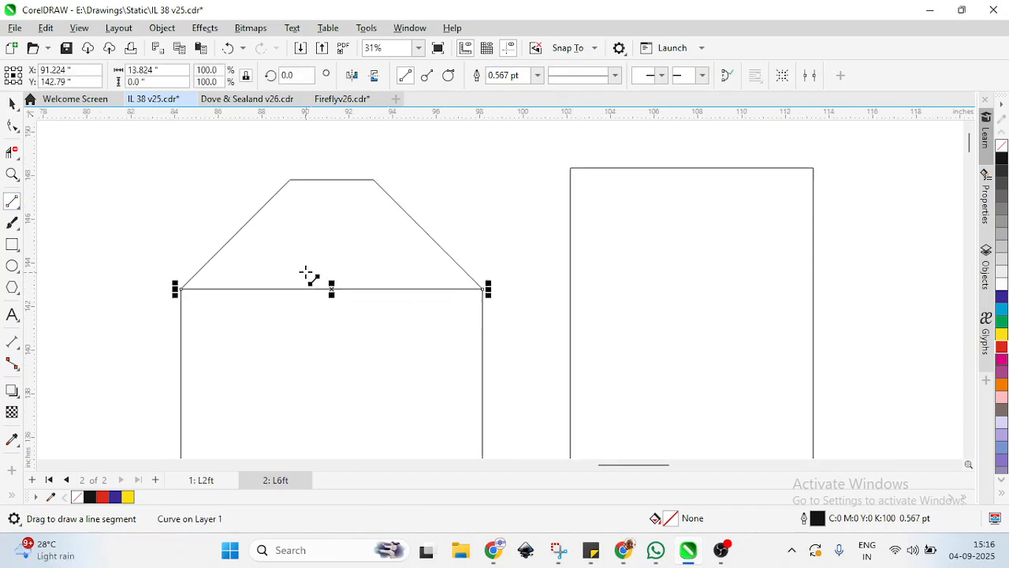
Draw a vertical line from the left end of the left shape's top edge to its base and copy it to the edge's right end.
left_click_drag(287, 187, 289, 399)
scroll(310, 202, "up", 2)
key("space")
left_click_drag(277, 180, 371, 186)
scroll(371, 186, "down", 1)
scroll(244, 260, "up", 2)
left_click(181, 229)
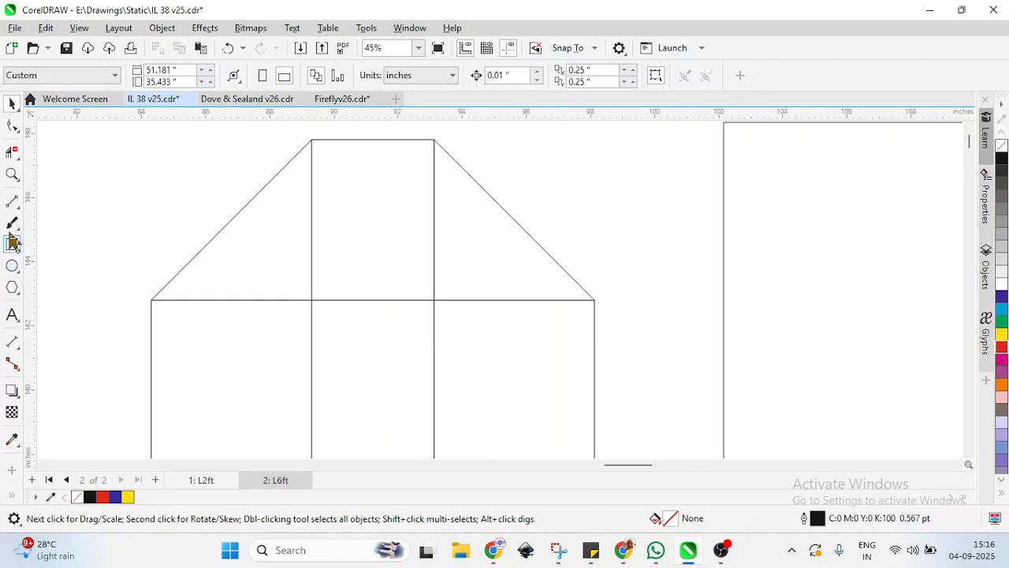
Dimension the horizontal run of the left shape's top-left chamfer, placing the dimension below the horizontal line.
left_click(12, 342)
scroll(147, 310, "up", 1)
scroll(147, 310, "up", 1)
left_click_drag(156, 293, 433, 294)
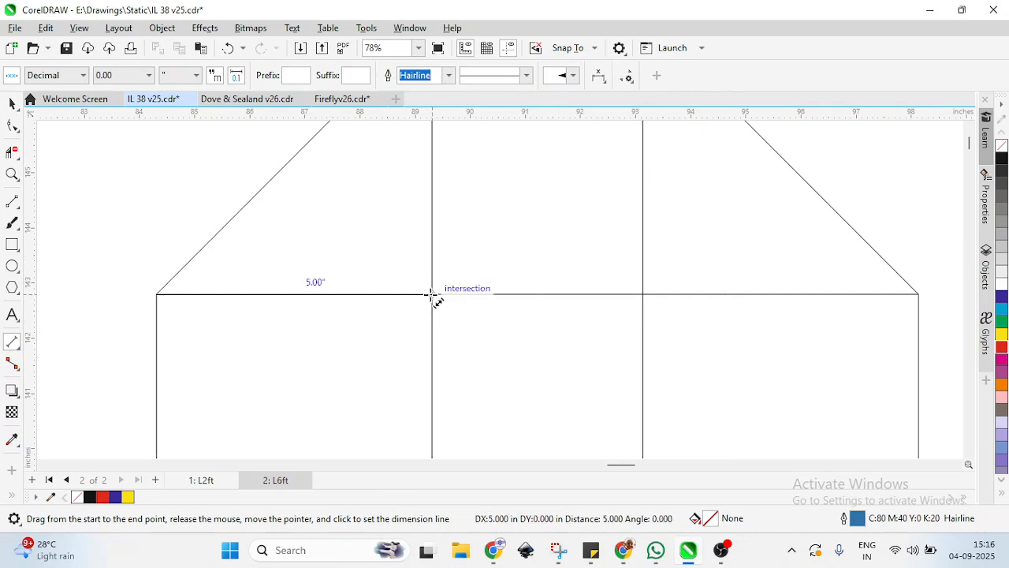
scroll(350, 347, "down", 1)
left_click(358, 352)
Dimension the vertical rise of the left shape's top-left chamfer, placing the dimension beside the first vertical line.
left_click_drag(406, 317, 407, 163)
left_click(421, 192)
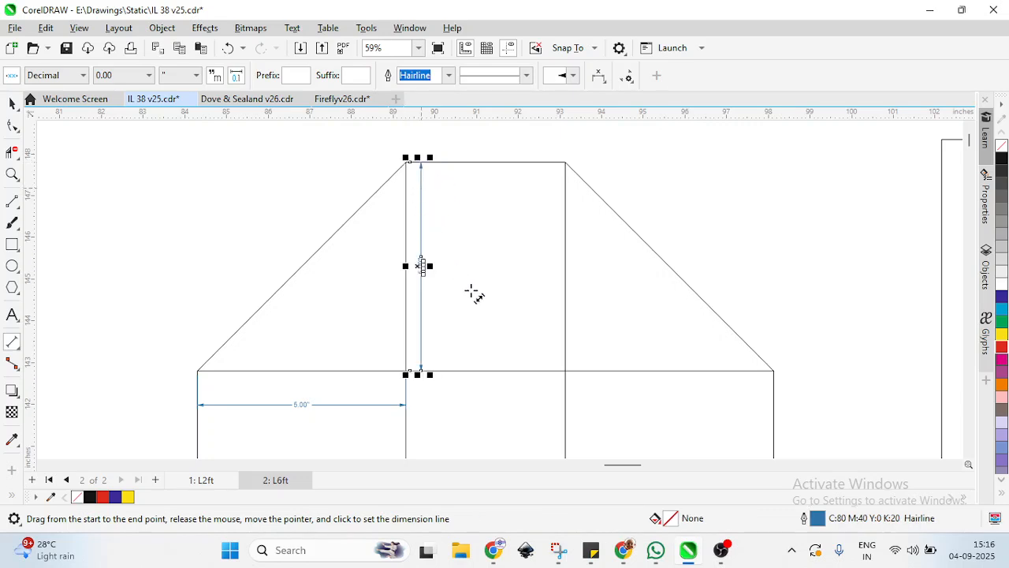
key("space")
left_click(219, 251)
Link the corner values of the right rectangle and round all four corners with a 5-inch radius.
scroll(237, 256, "down", 2)
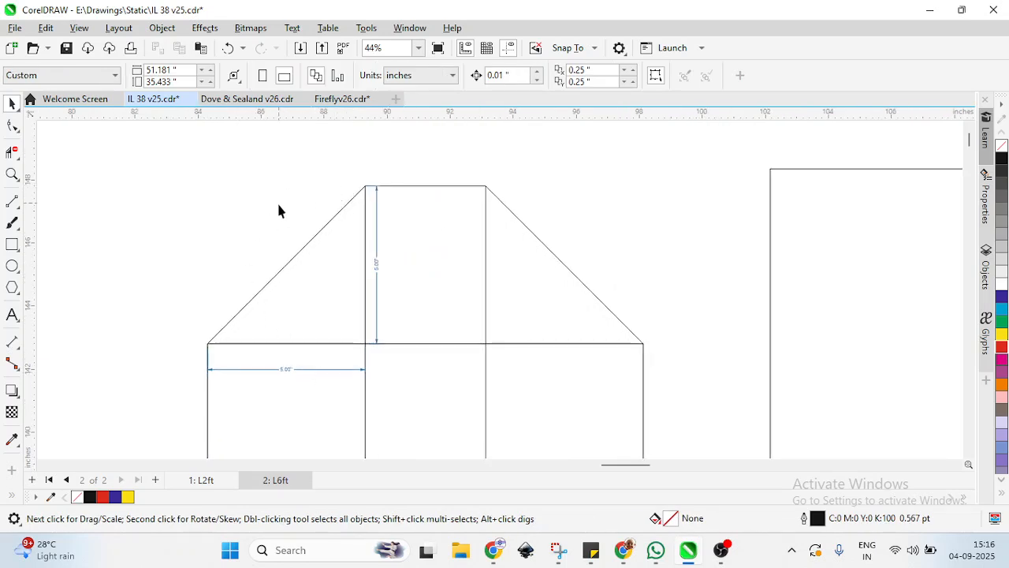
scroll(279, 207, "down", 1)
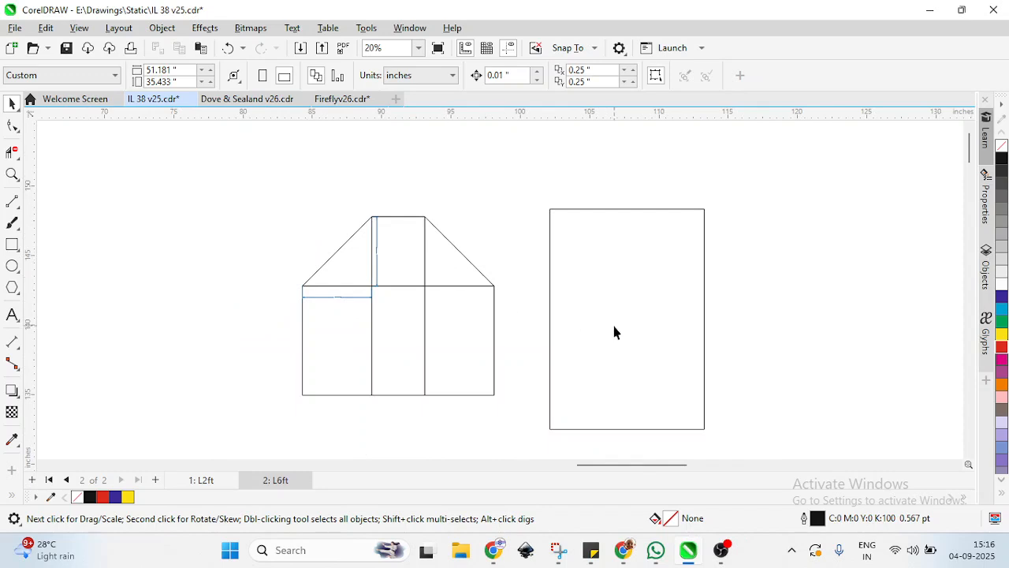
left_click(614, 326)
scroll(725, 293, "up", 2)
left_click(499, 75)
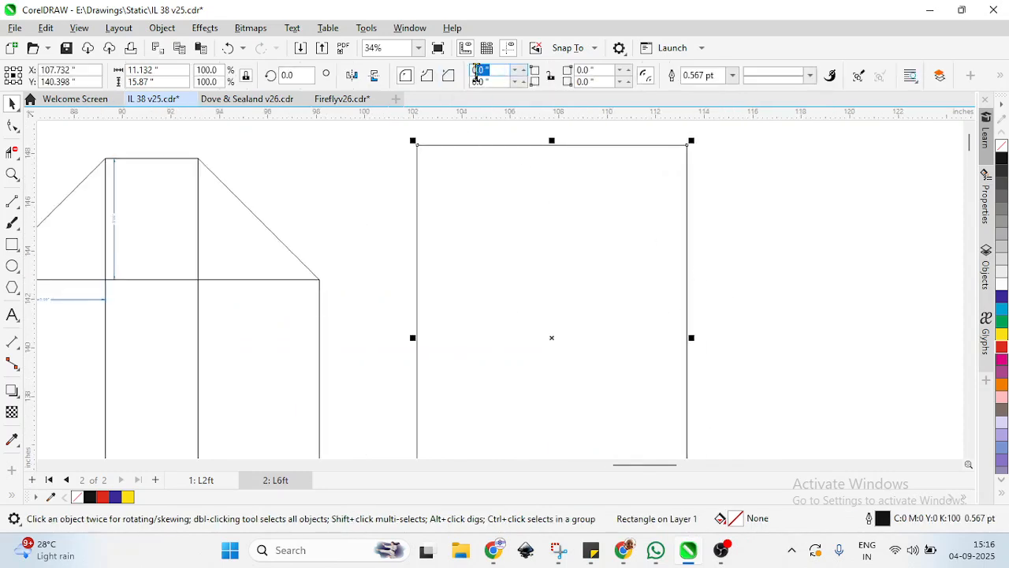
left_click(550, 77)
type("5")
key("Return")
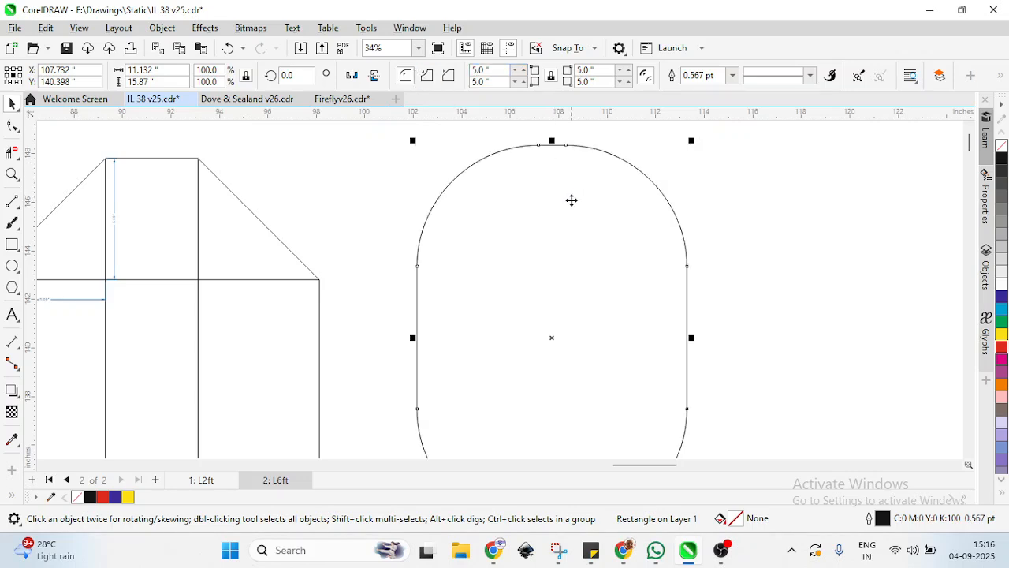
Switch the right rectangle's corners to scalloped and then to chamfered.
left_click(427, 76)
left_click(447, 77)
scroll(500, 174, "down", 1)
scroll(531, 214, "up", 2)
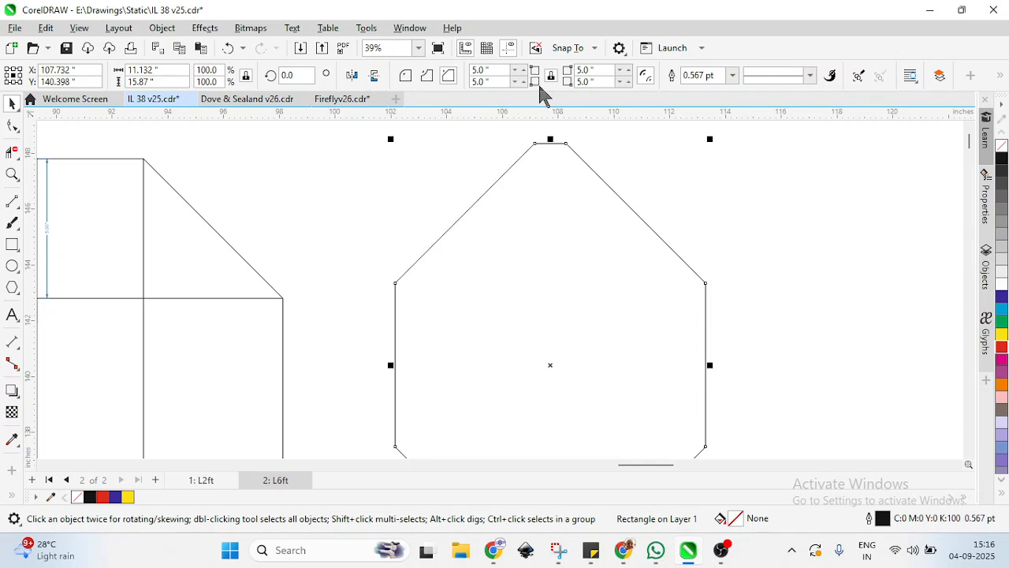
Undo the corner style changes and the 5-inch corner radius on the right rectangle.
key("ctrl+z")
key("ctrl+z")
key("ctrl+z")
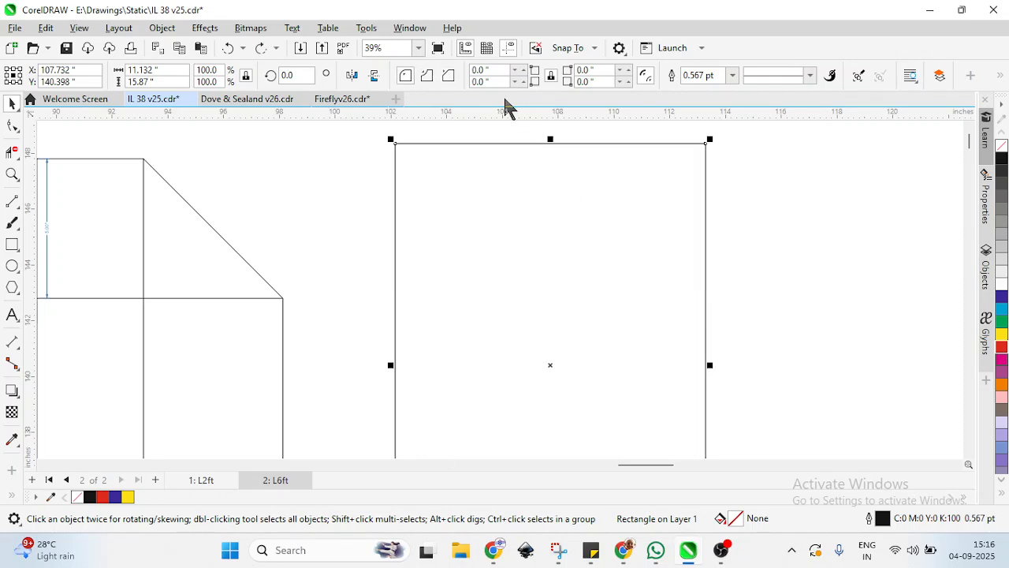
Use chamfered corners on the right rectangle, with 3 inches for the top-left corner and 5 inches for the top-right.
left_click(499, 74)
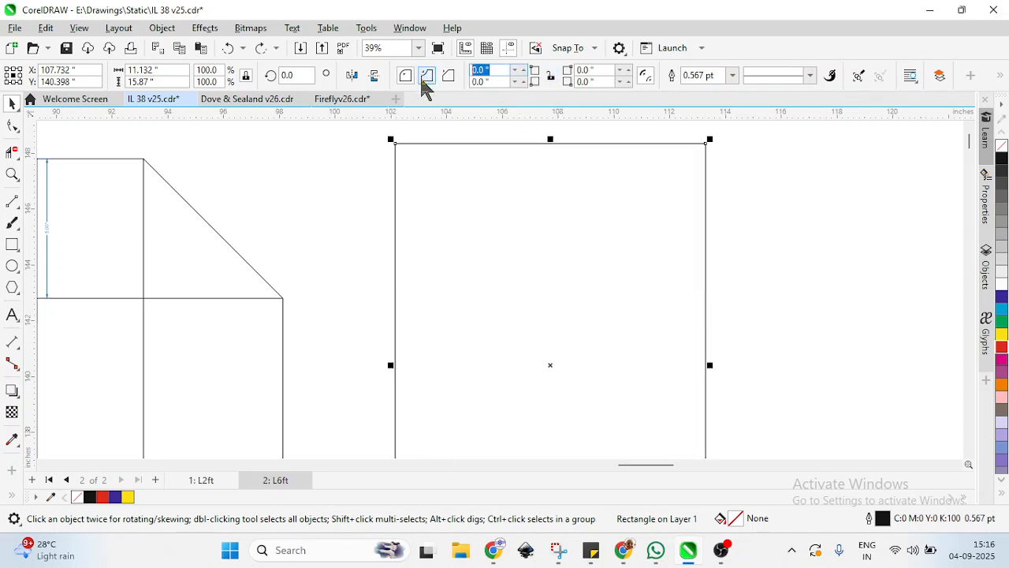
type("3")
key("Tab")
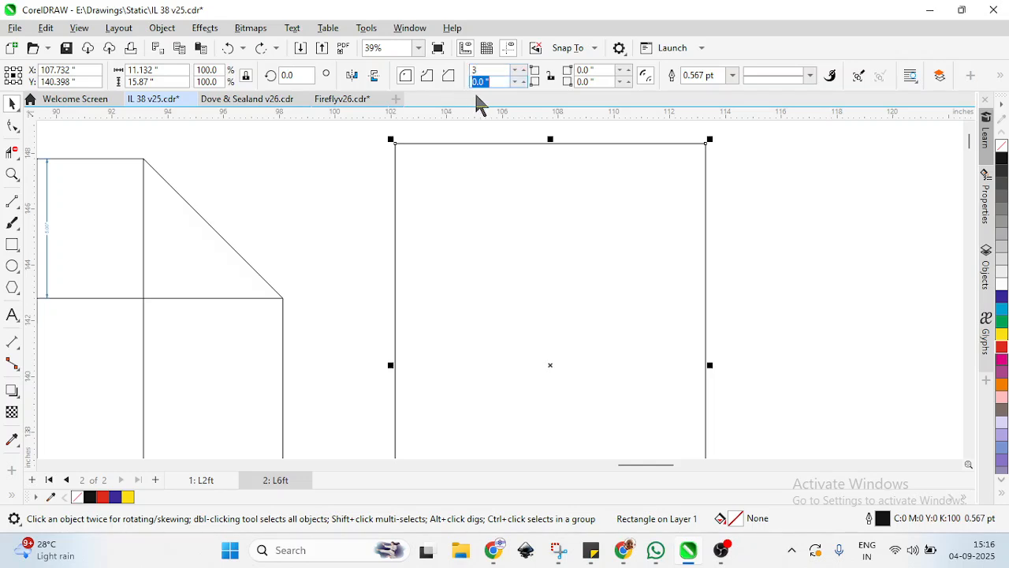
left_click(608, 69)
left_click(448, 75)
double_click(587, 75)
type("5")
key("Return")
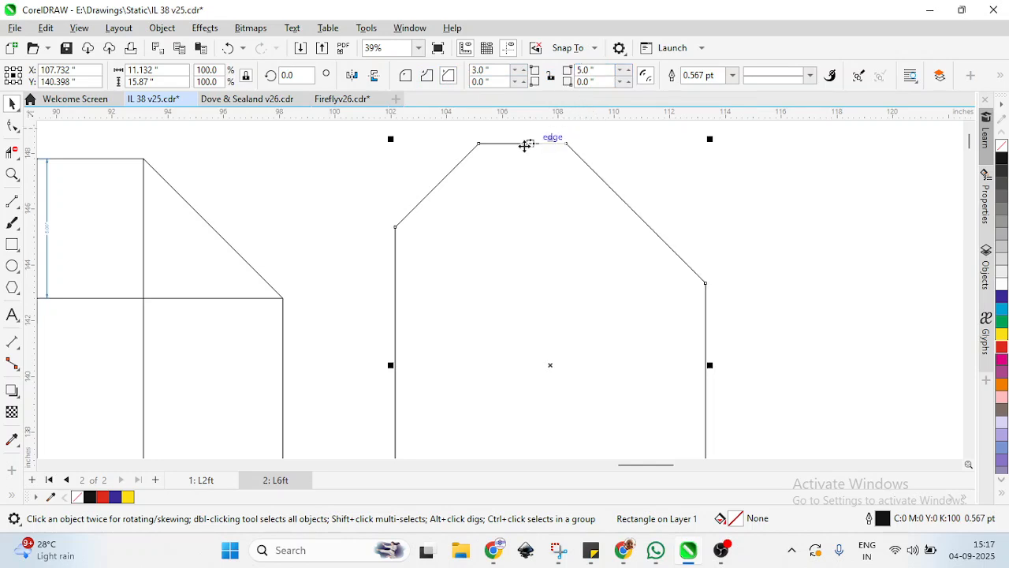
Set the right shape's top-left chamfer to 5 inches and its top-right chamfer to 4 inches.
double_click(496, 70)
type("5")
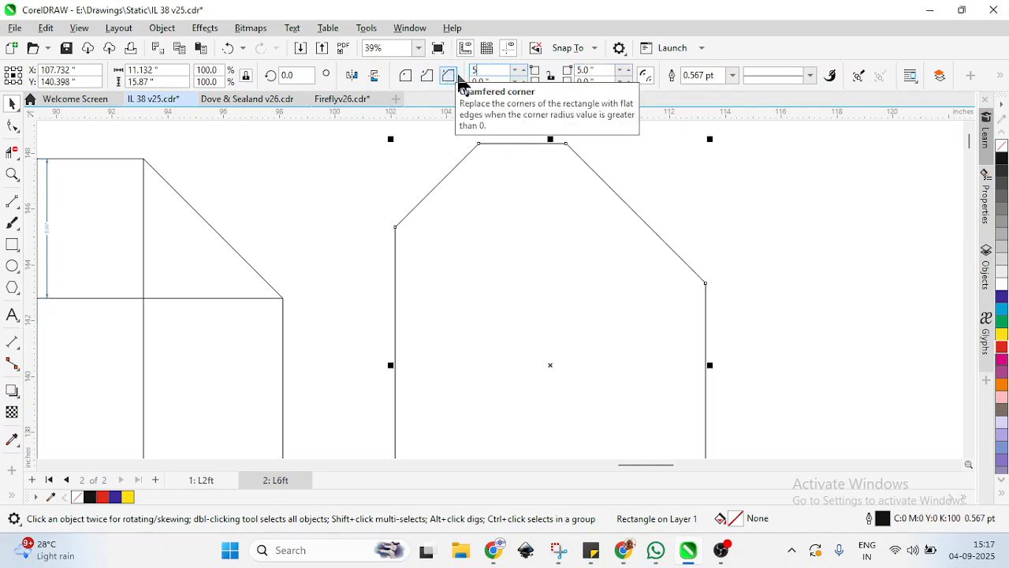
key("Return")
double_click(596, 71)
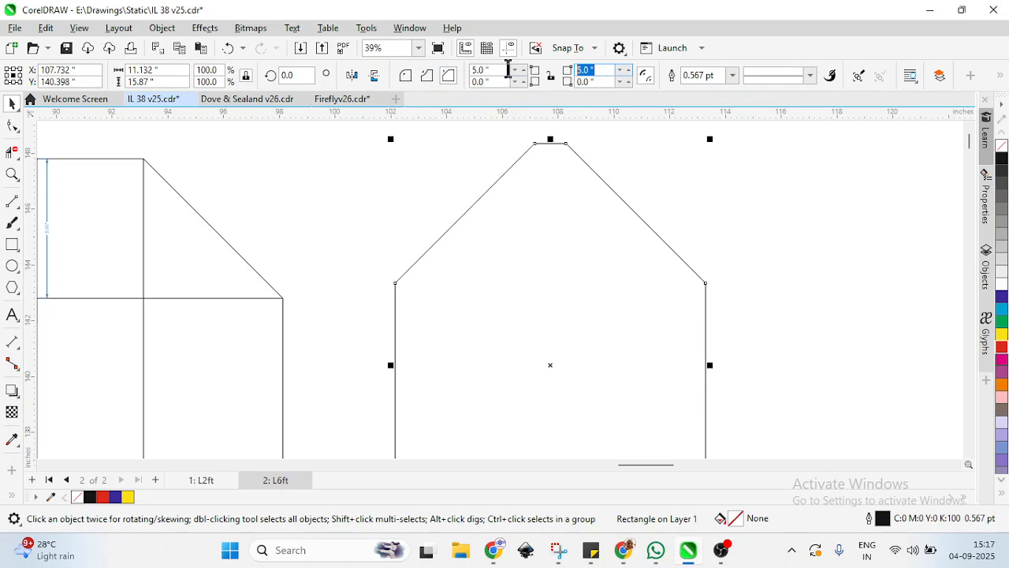
type("4")
key("Return")
scroll(562, 205, "down", 1)
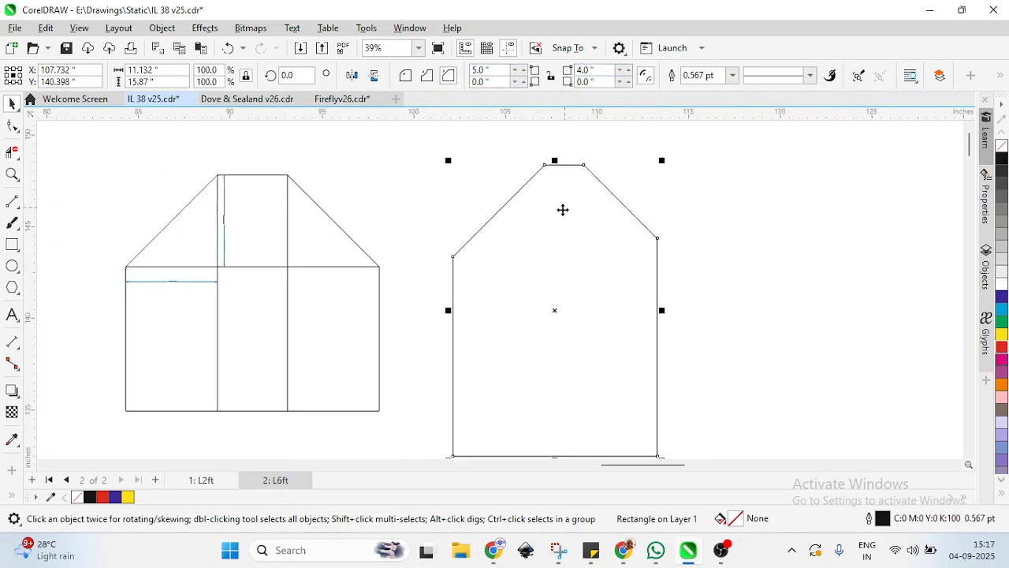
left_click(416, 225)
scroll(481, 201, "up", 1)
scroll(556, 205, "up", 2)
scroll(547, 202, "down", 2)
left_click(508, 233)
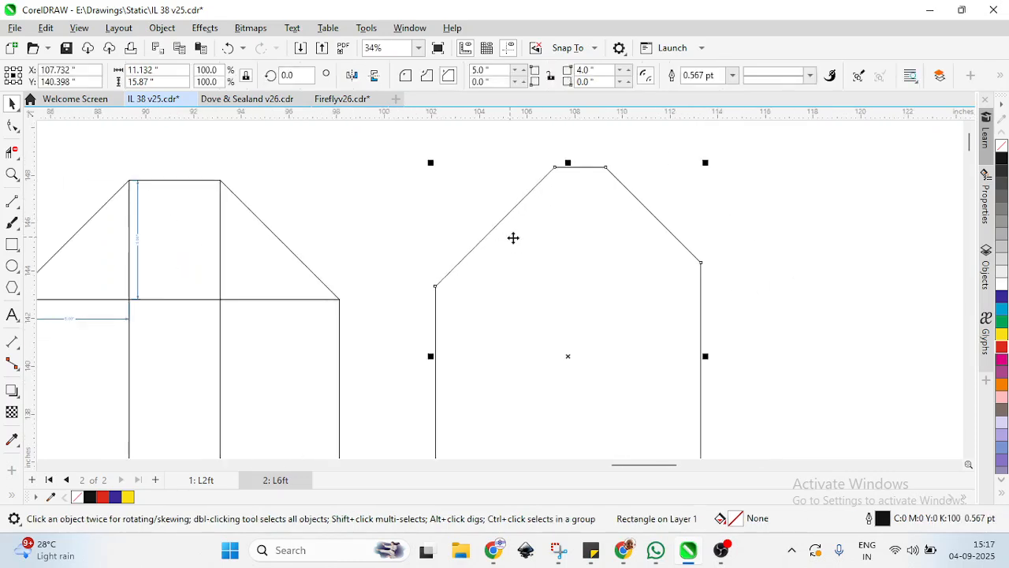
left_click(399, 214)
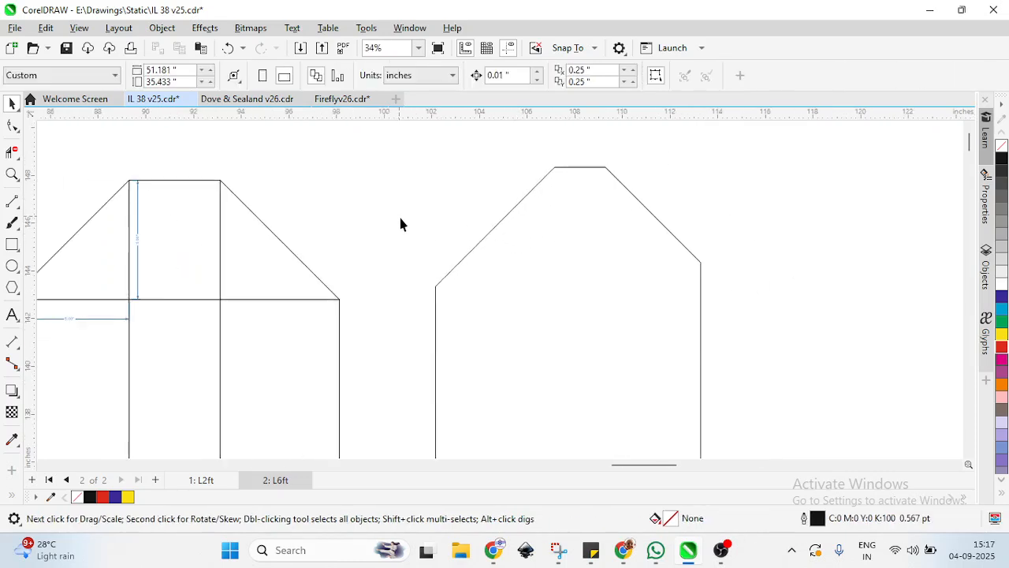
scroll(333, 259, "down", 1)
scroll(178, 246, "up", 1)
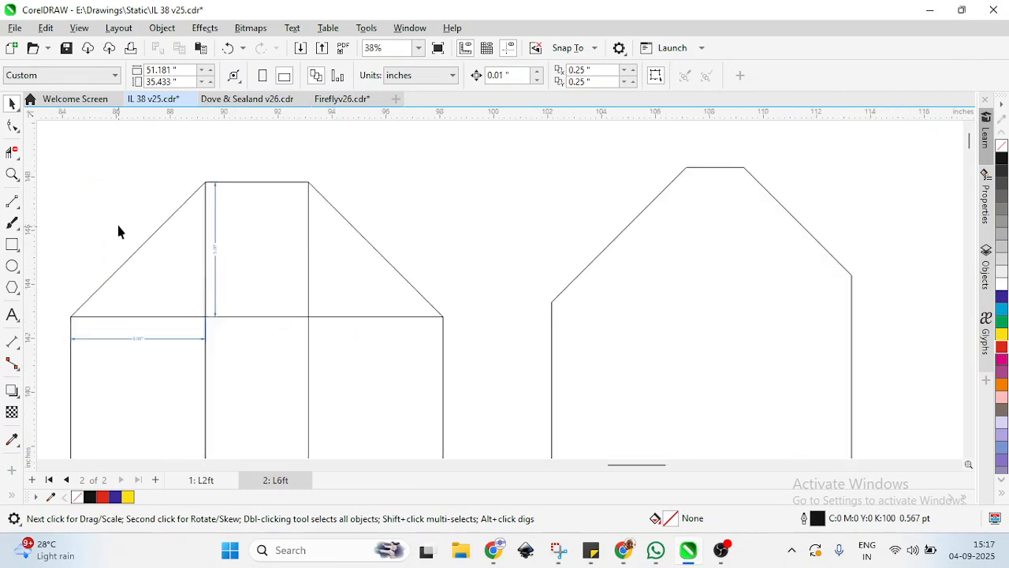
left_click(12, 245)
mouse_move(71, 316)
left_mouse_down()
mouse_move(149, 226)
mouse_move(134, 237)
left_mouse_up()
key("Delete")
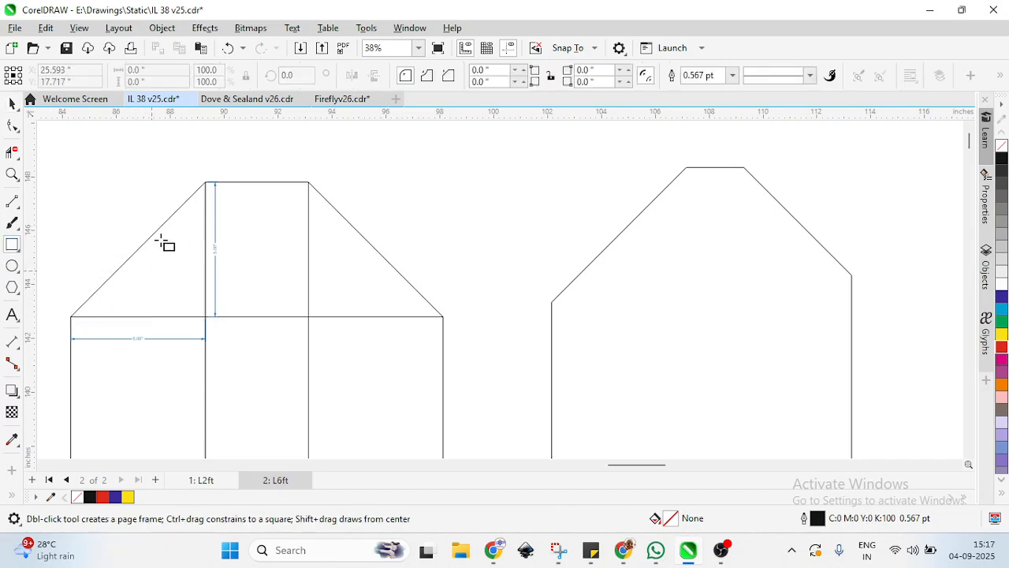
Draw a rectangle between the two chamfered shapes and set its width and height to 5 inches.
left_click_drag(445, 188, 523, 313)
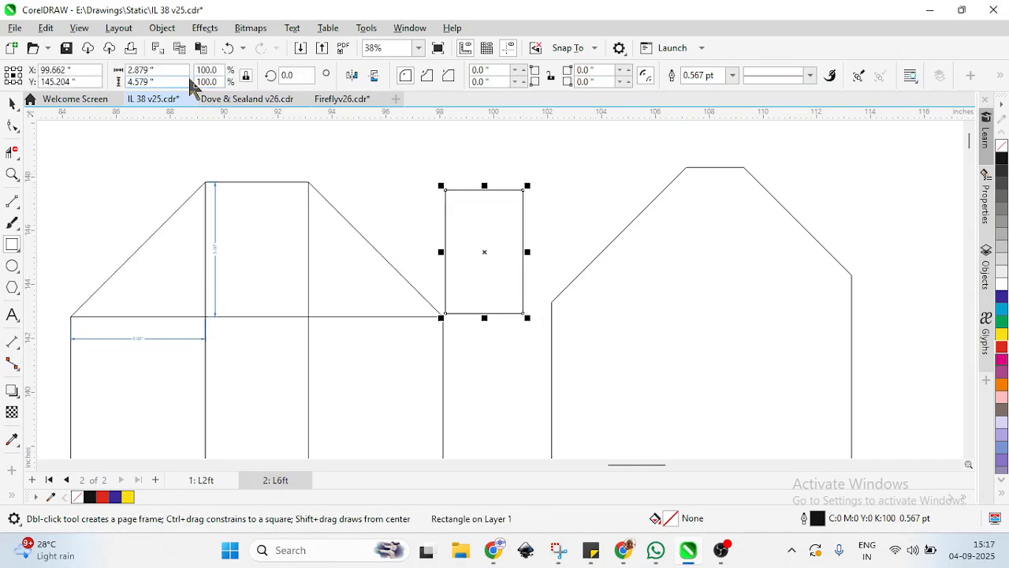
left_click(158, 70)
type("5")
key("Tab")
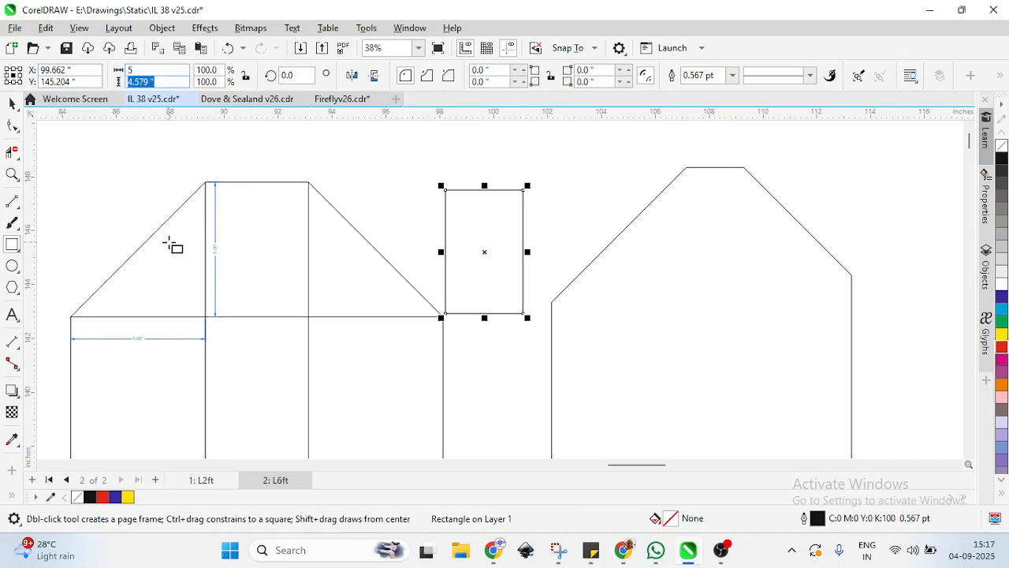
type("5")
key("Return")
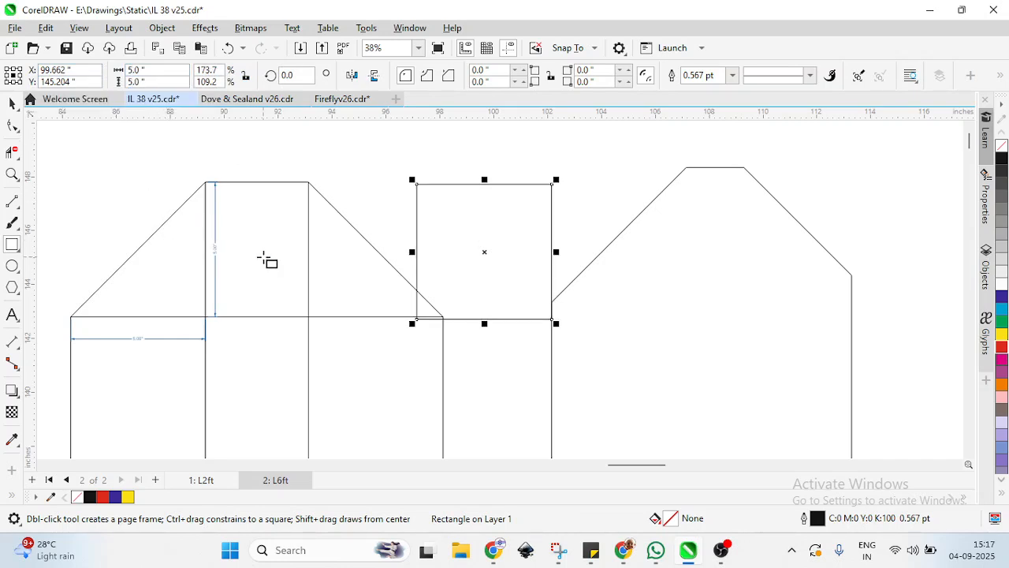
Set the height of the new rectangle between the shapes to 4 inches.
left_click_drag(158, 79, 130, 81)
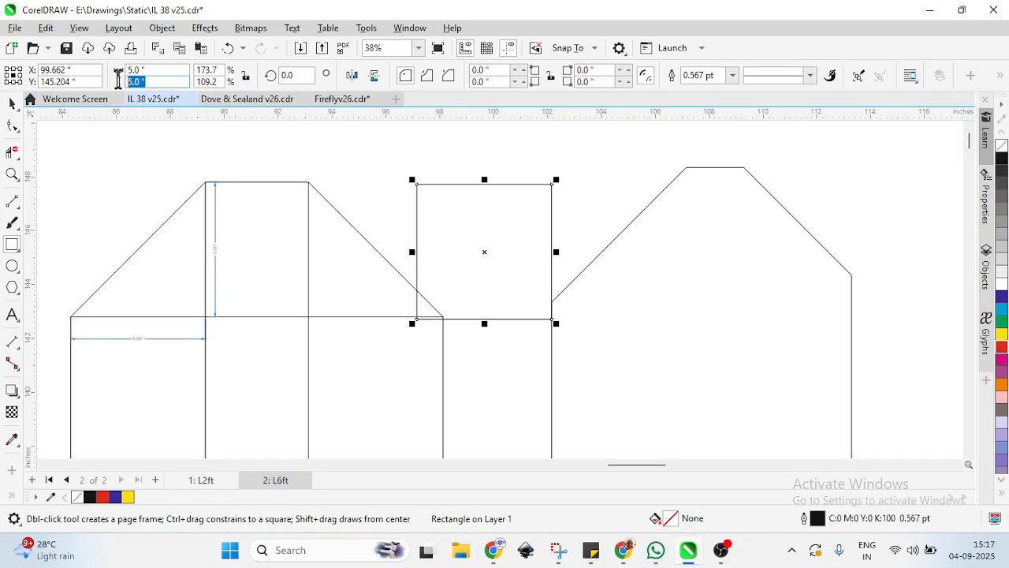
type("4")
key("Return")
scroll(481, 269, "down", 1)
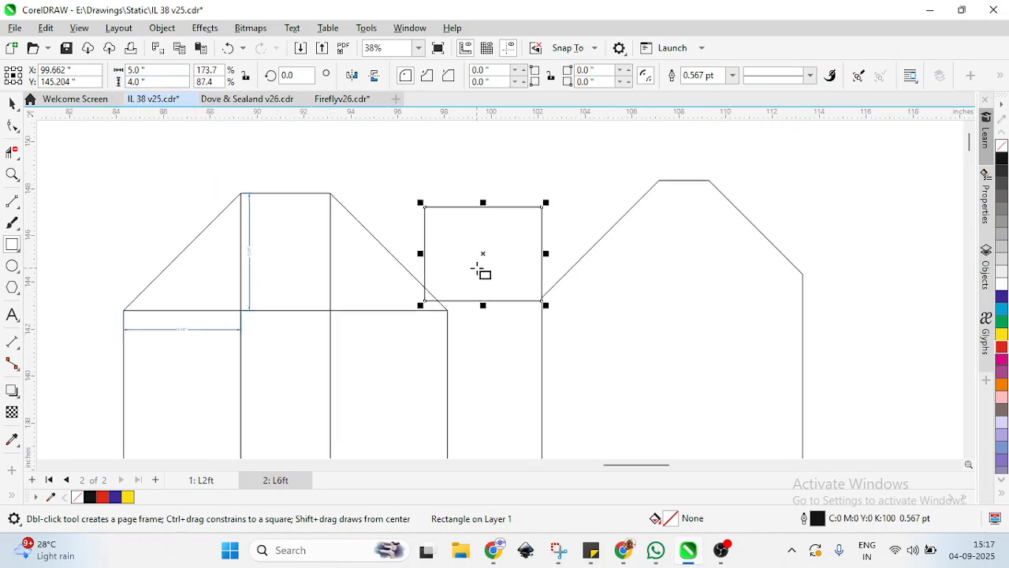
Move the right chamfered shape about 19 inches to the right, clear of the small rectangle.
scroll(480, 269, "down", 1)
key("space")
left_click(584, 340)
left_click_drag(628, 350, 887, 342)
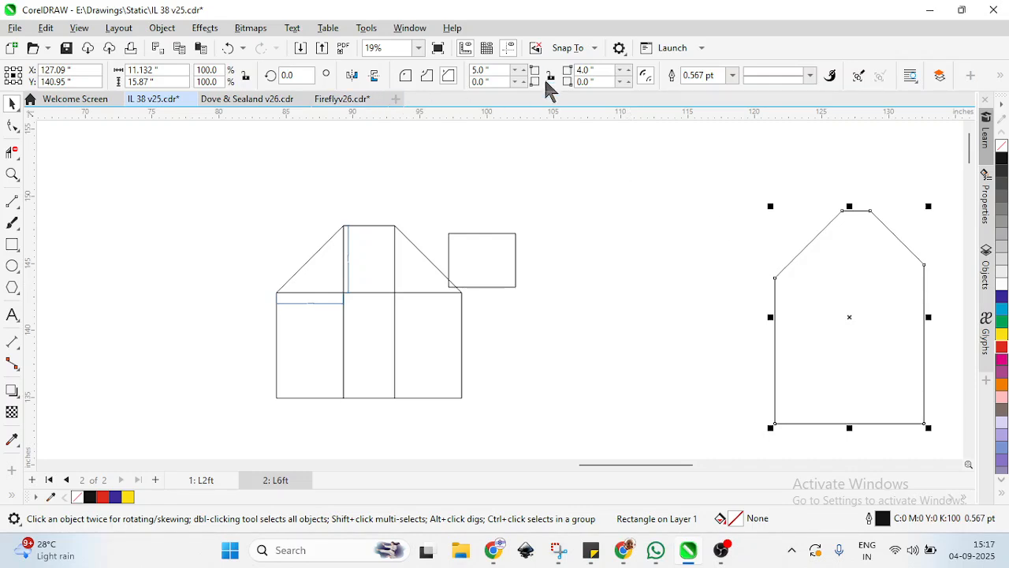
Set both top corner chamfers of the large shape to 0 inches and move it about 18 inches to the left.
left_click(488, 69)
type("0")
left_click(596, 74)
type("0")
key("Return")
left_click_drag(866, 256, 631, 241)
scroll(687, 236, "up", 2)
Place a copy of the small 5 by 4 inch rectangle inside the large rectangle, aligned with its top-left corner.
left_click(555, 275)
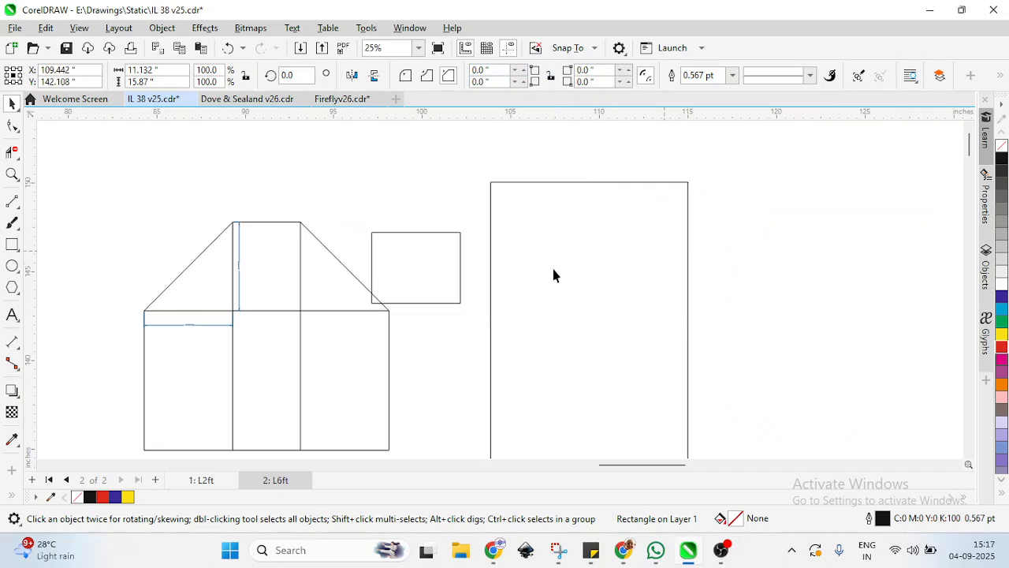
left_click(378, 250)
left_click_drag(372, 232, 492, 184)
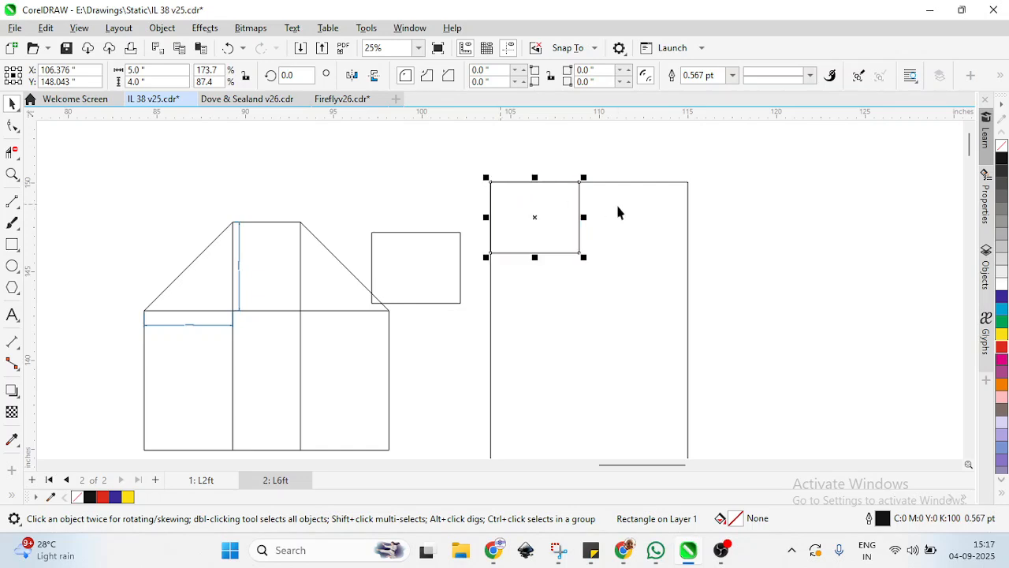
Convert the large rectangle to curves and add a node on its left edge at the inner small rectangle's bottom-left corner.
scroll(611, 208, "up", 2)
left_click(622, 260)
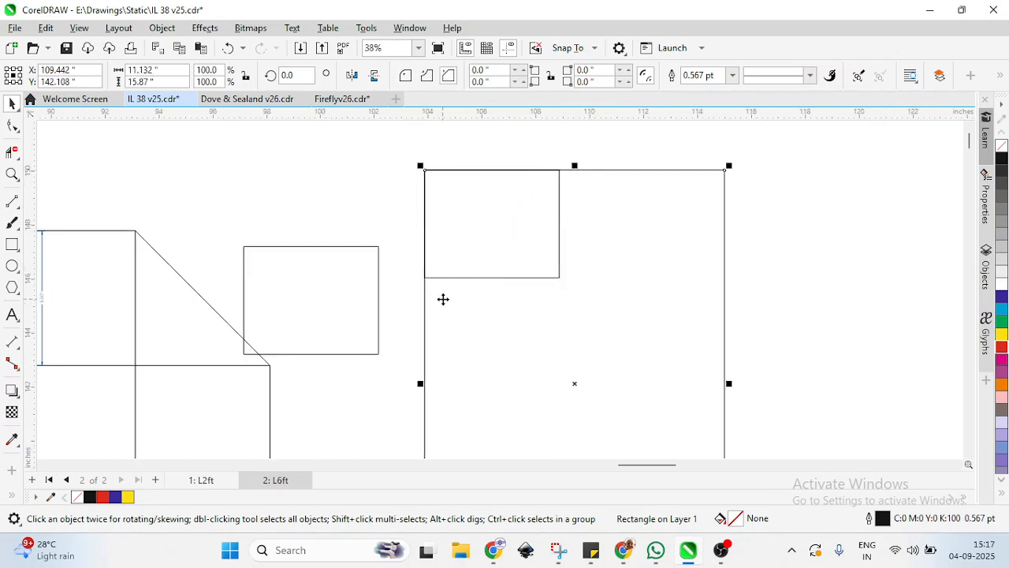
key("ctrl+q")
key("F10")
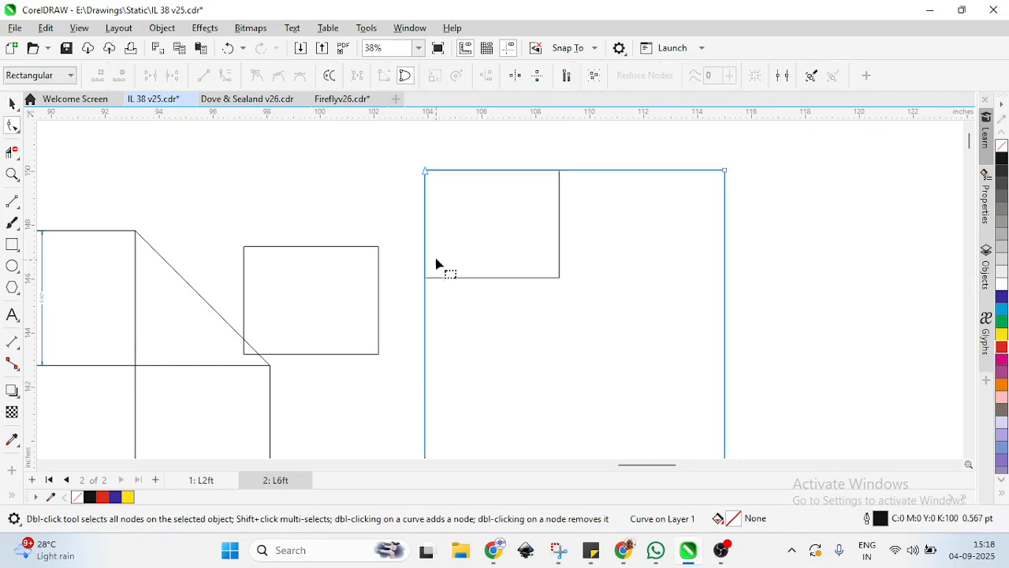
double_click(426, 253)
left_click_drag(426, 252, 425, 291)
scroll(426, 292, "up", 2)
scroll(434, 212, "down", 1)
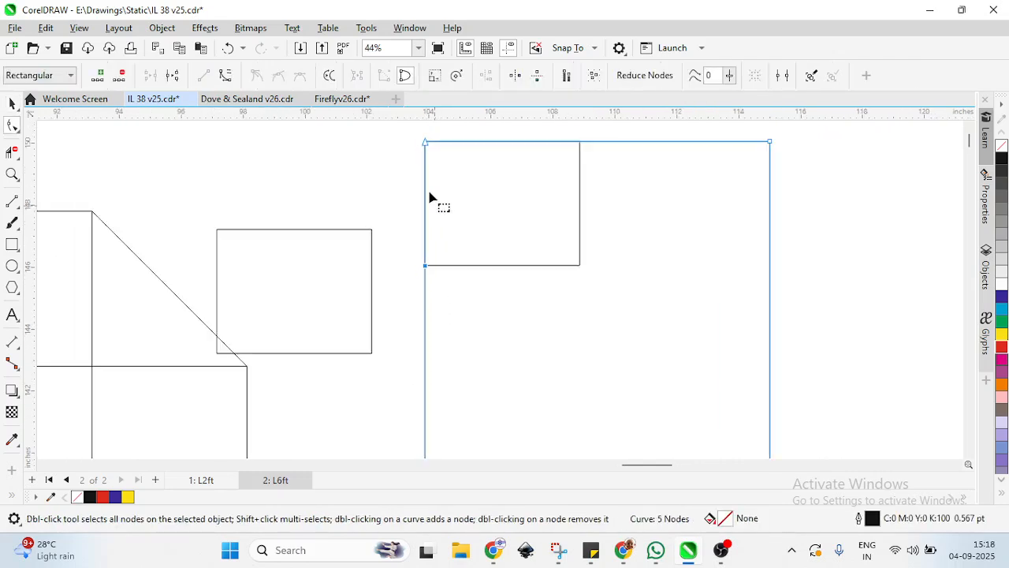
Move the large curve's top-left corner node to the inner rectangle's top-right corner to form a 5 by 4 inch chamfer.
left_click_drag(425, 143, 581, 142)
scroll(555, 186, "down", 3)
scroll(607, 144, "up", 2)
key("space")
left_click(570, 149)
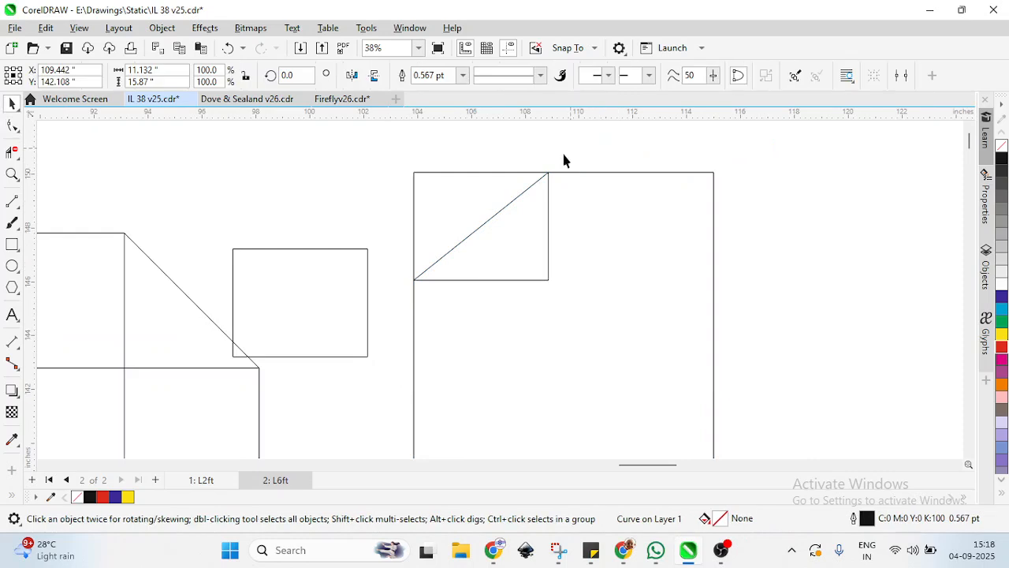
Move the inner guide rectangle about 17 inches to the right, clear of the large shape.
left_click(482, 196)
scroll(481, 224, "down", 1)
left_click_drag(487, 228, 786, 228)
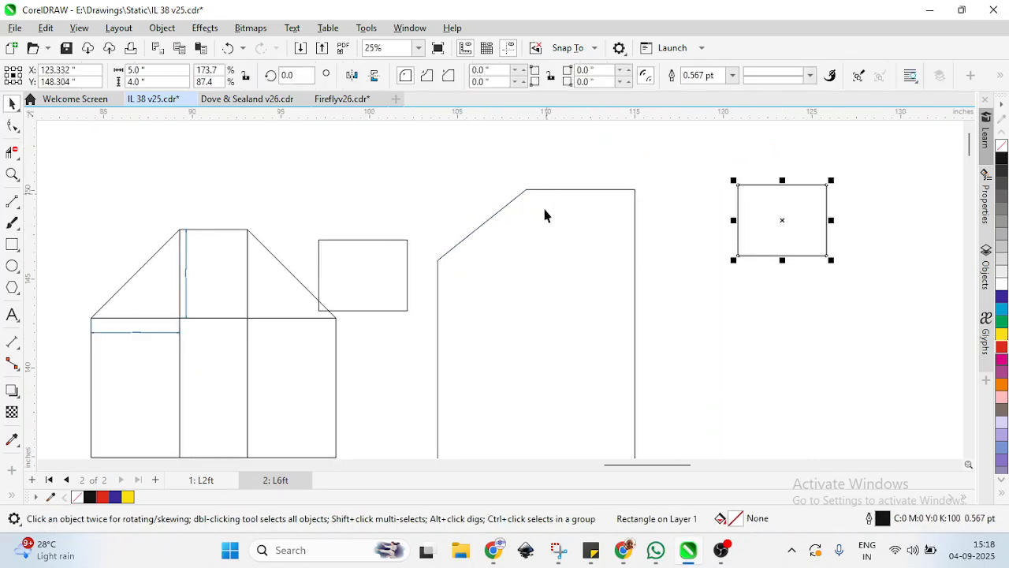
Align the guide rectangle with the large shape's top-right corner and scale it down from that corner to about 4.57 by 3.65 inches.
scroll(544, 220, "up", 1)
left_click(555, 237)
scroll(565, 219, "down", 1)
scroll(681, 215, "up", 1)
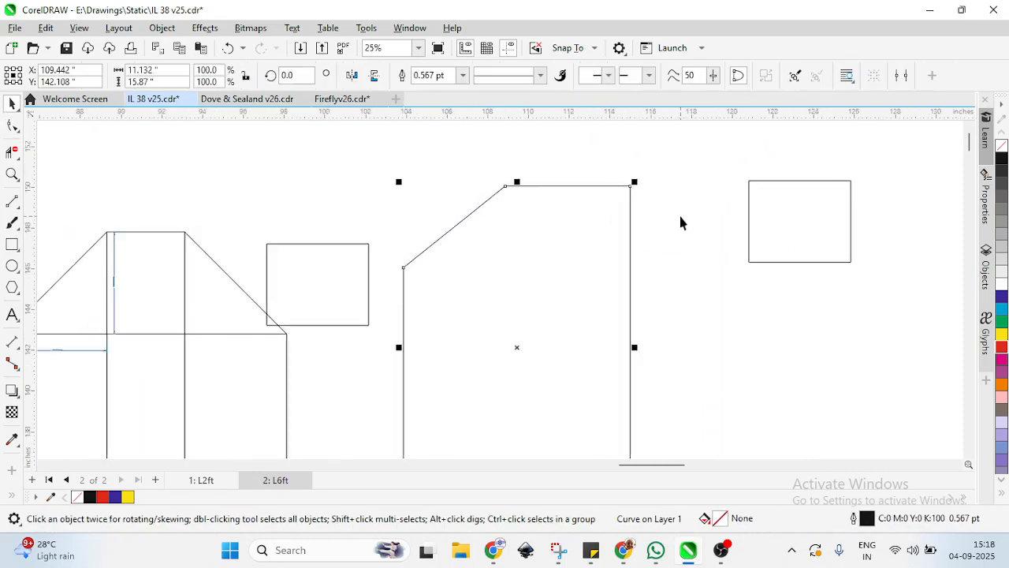
left_click(827, 207)
left_click_drag(877, 174, 624, 181)
scroll(556, 278, "up", 1)
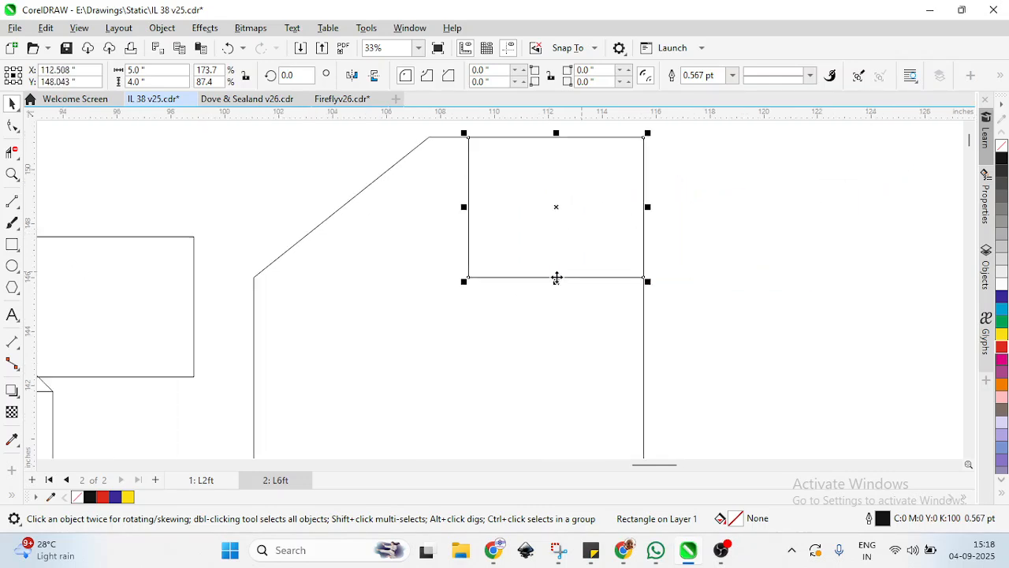
left_click(467, 282)
left_click_drag(466, 282, 483, 275)
Add a node on the large curve's right edge at the guide rectangle's bottom-right corner.
left_click(630, 156)
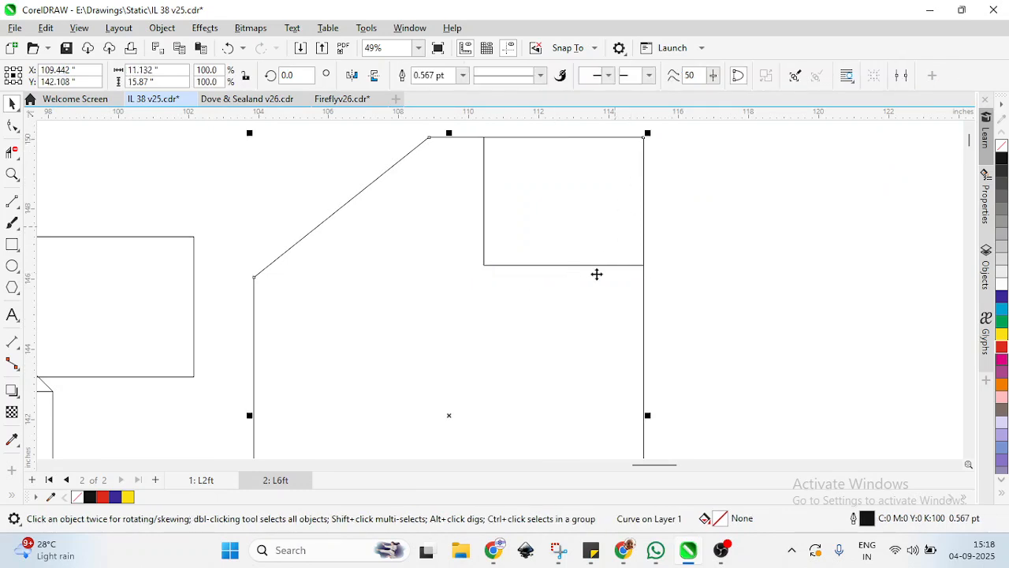
key("F10")
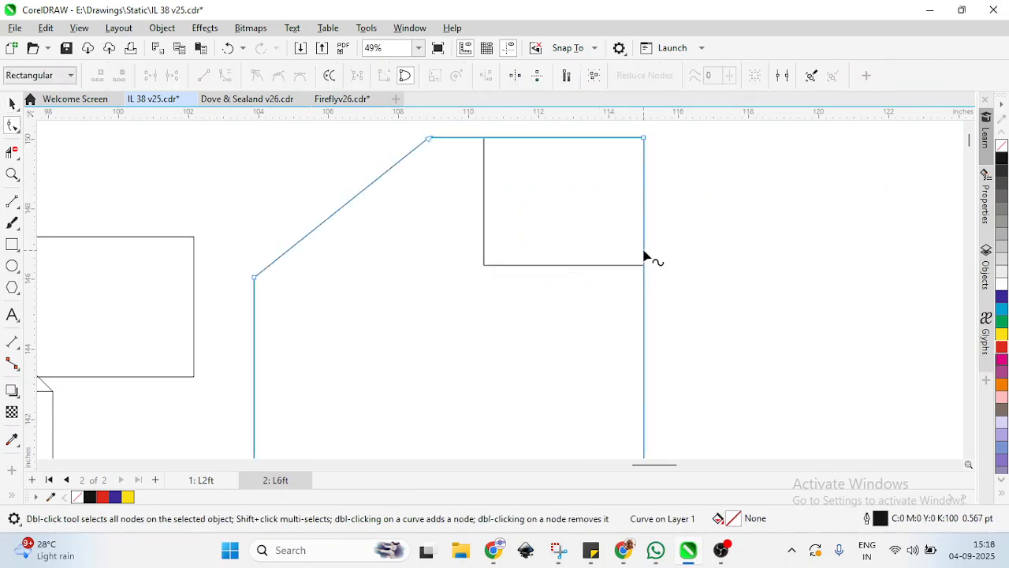
key("space")
key("space")
double_click(644, 216)
left_click_drag(644, 217, 643, 264)
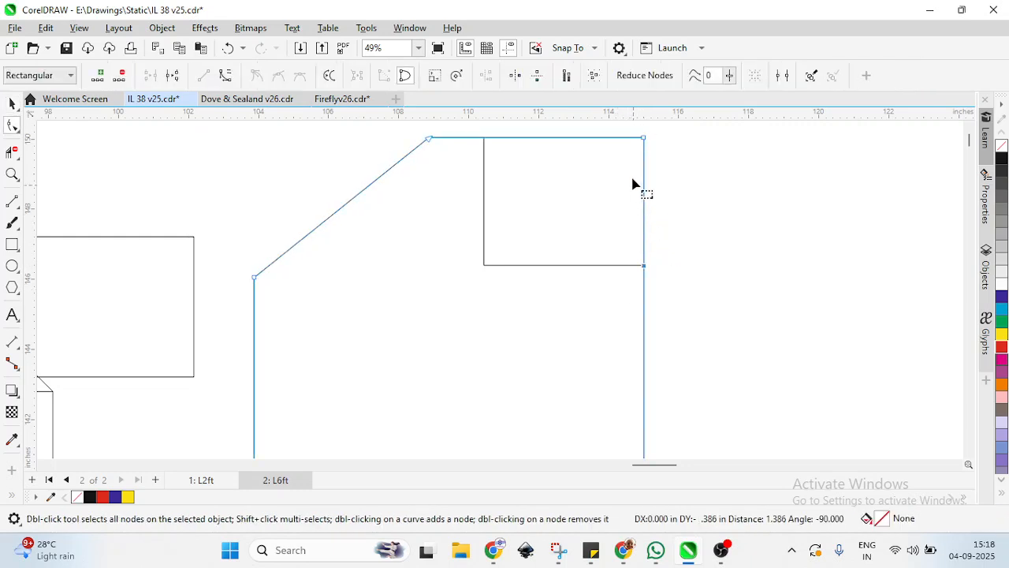
Move the large curve's top-right corner node to the guide's top-left corner, and move the guide about 6 inches right, clear of the shape.
left_click_drag(644, 138, 484, 142)
scroll(607, 239, "down", 2)
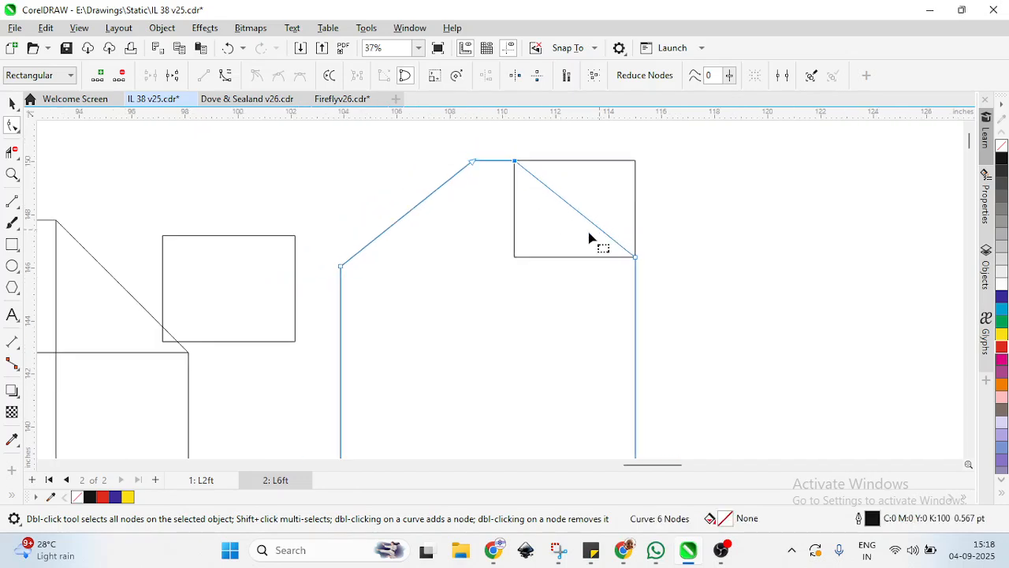
key("space")
scroll(622, 224, "down", 1)
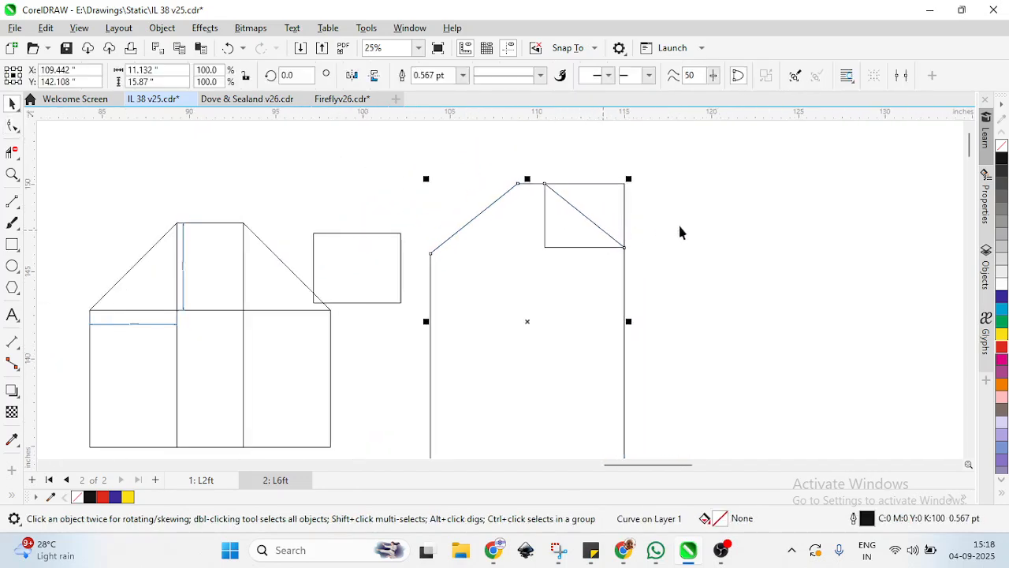
left_click(658, 220)
left_click_drag(612, 218, 710, 222)
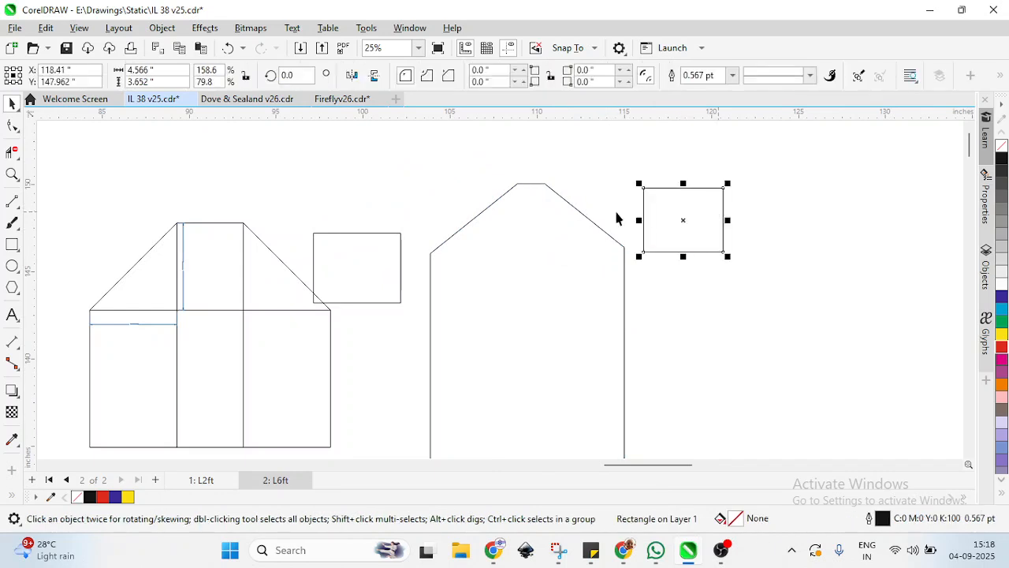
scroll(158, 286, "up", 2)
left_click(284, 281)
scroll(369, 277, "down", 2)
left_click(159, 257)
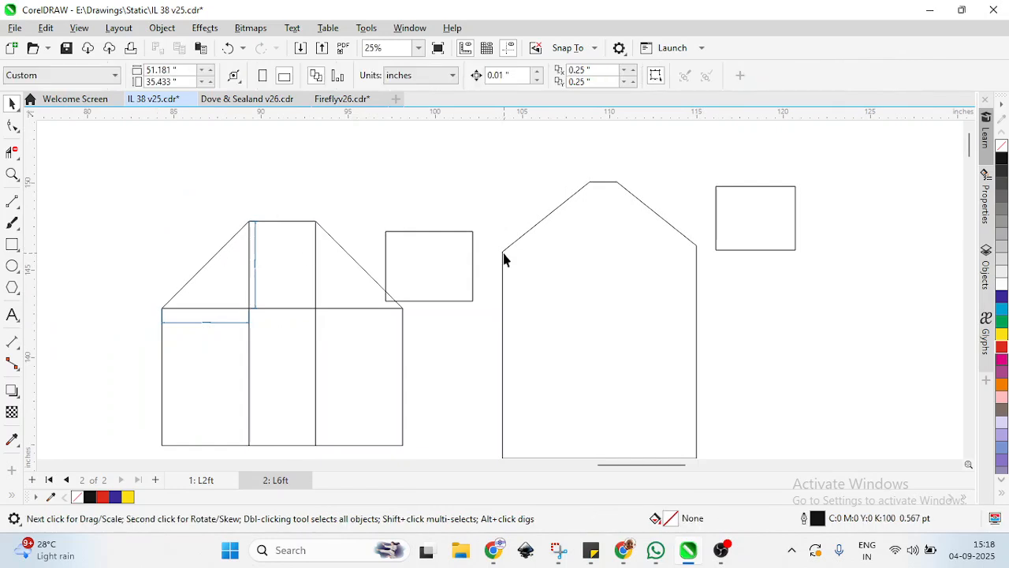
left_click(503, 258)
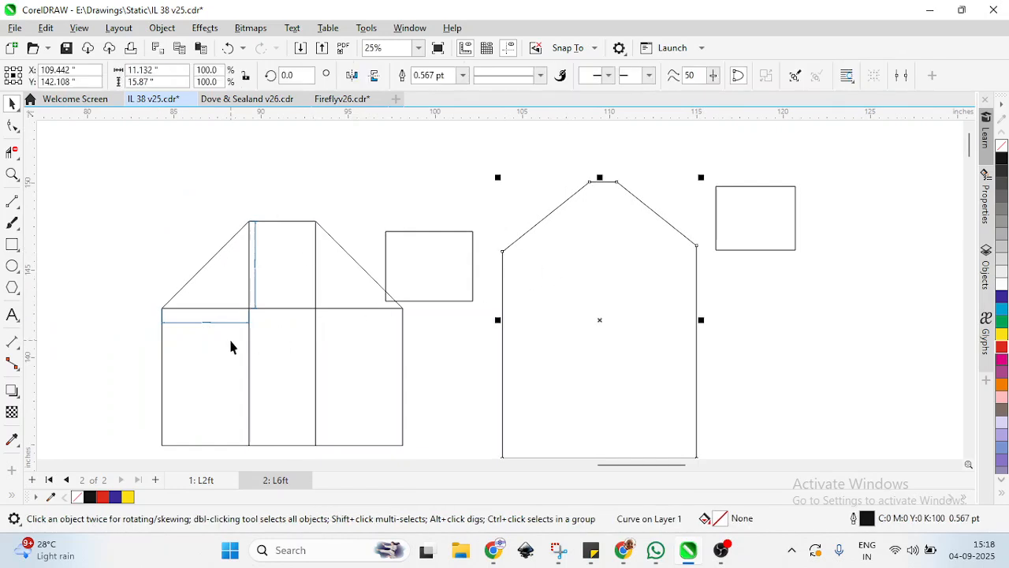
left_click(410, 280)
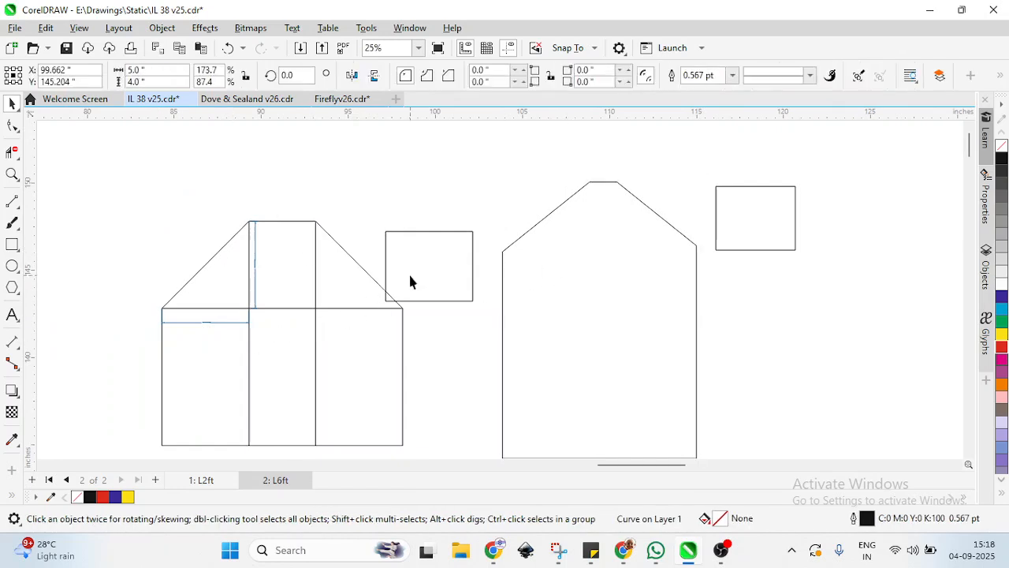